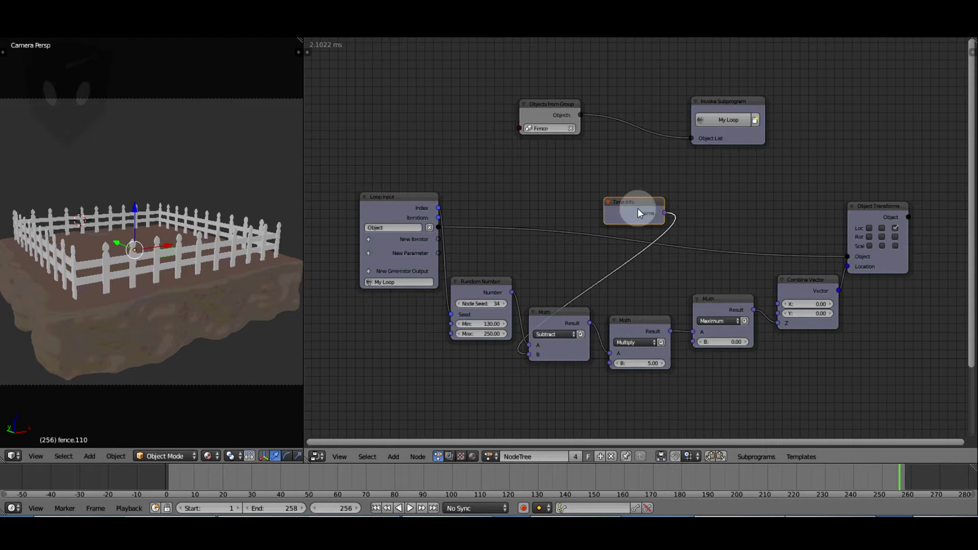
- Review the tree: Objects from Group, Invoke Subprogram, Loop Input, Time Info, math and Random Number nodes
left_click(561, 107)
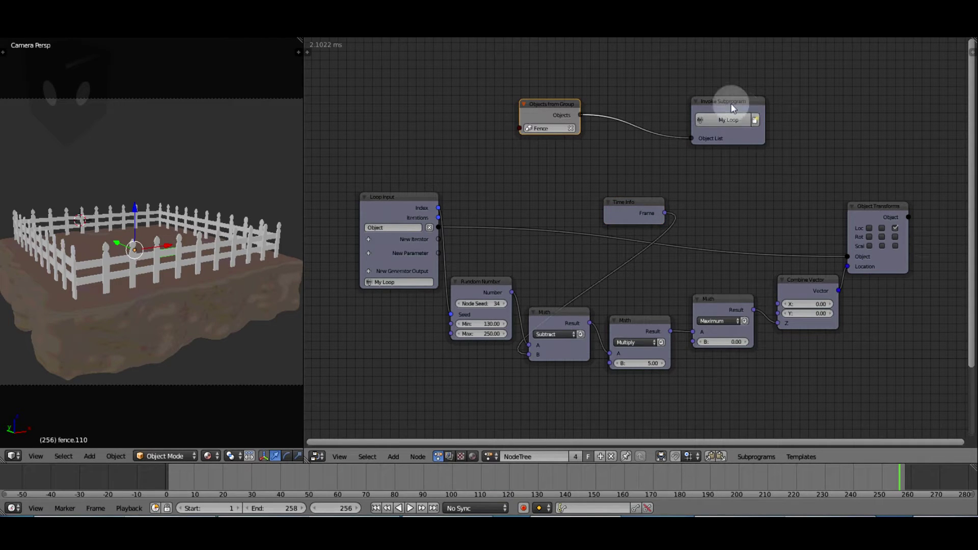
left_click(729, 103)
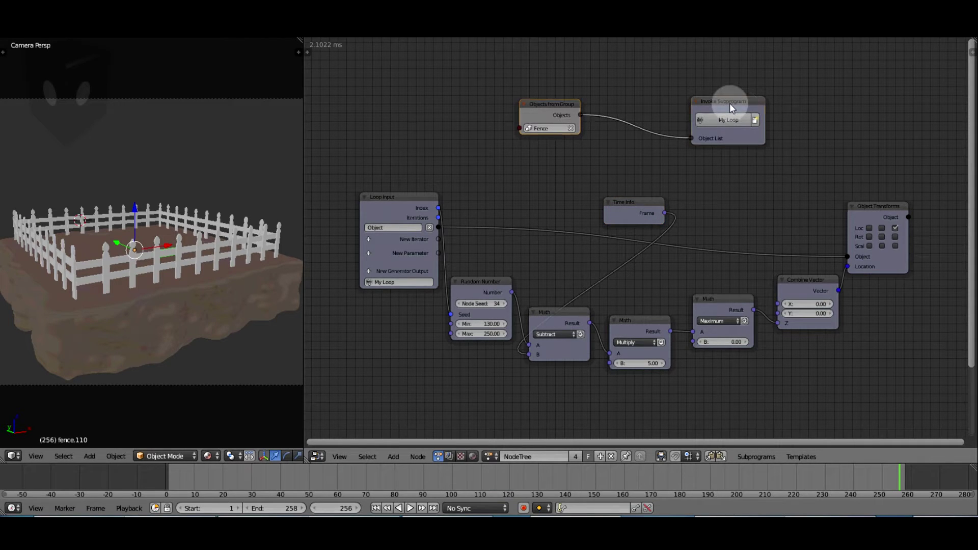
left_click(395, 195)
left_click(868, 219)
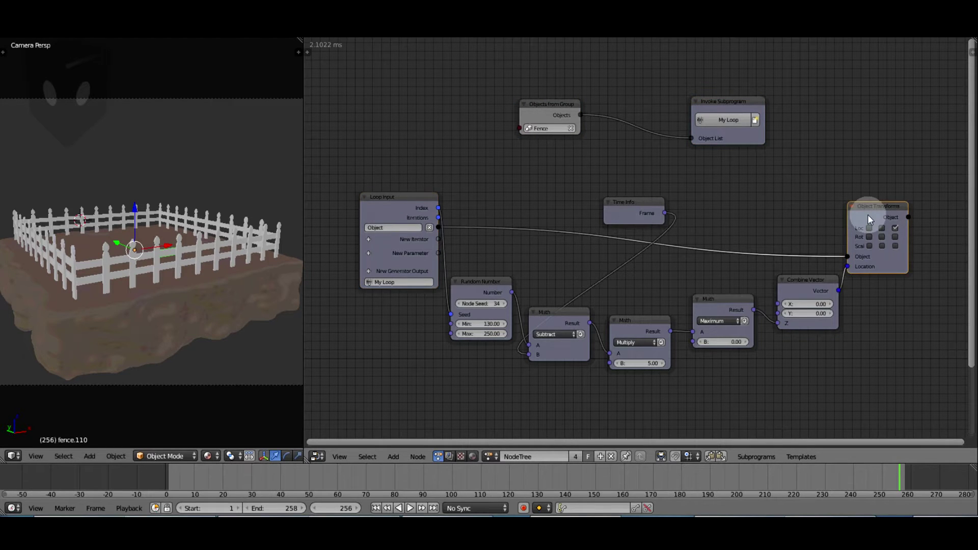
left_click(636, 200)
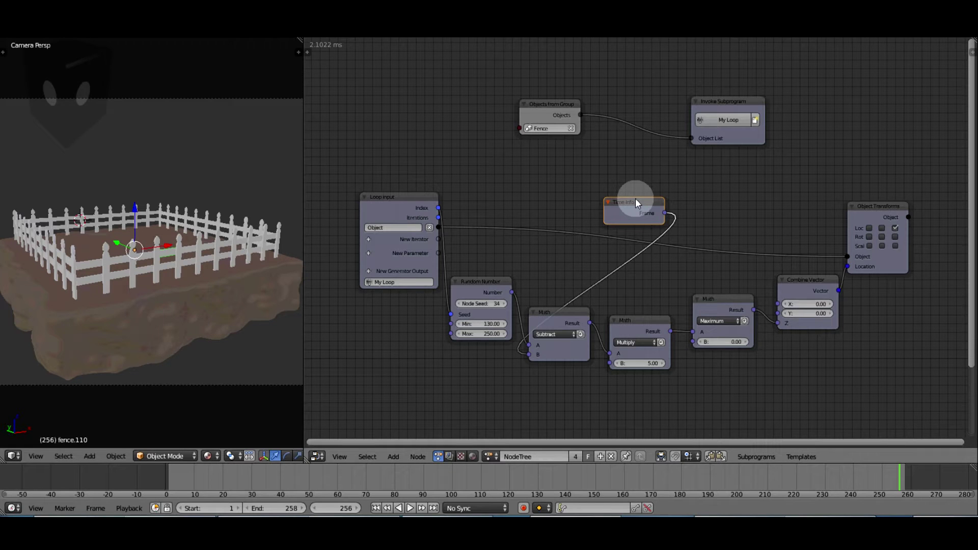
left_click(809, 282)
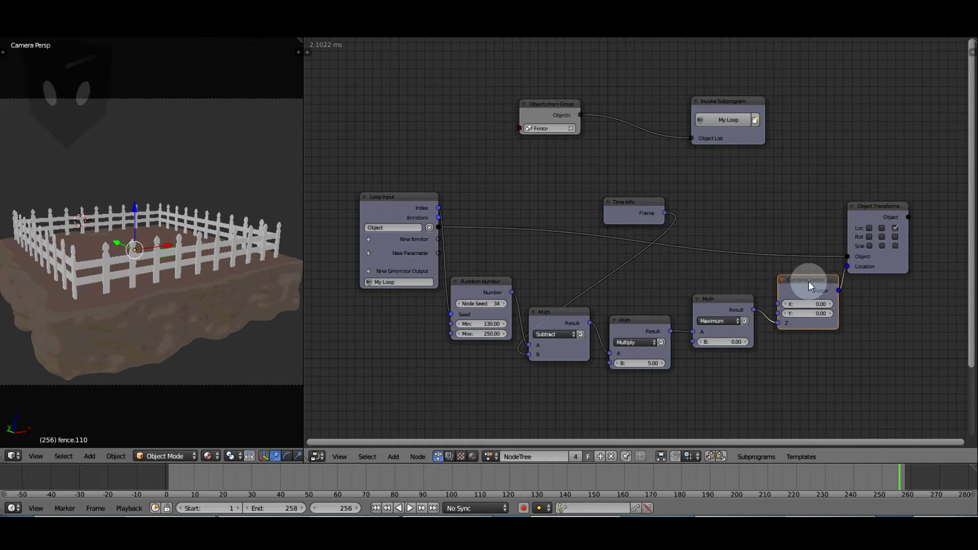
left_click(715, 306)
left_click(547, 311)
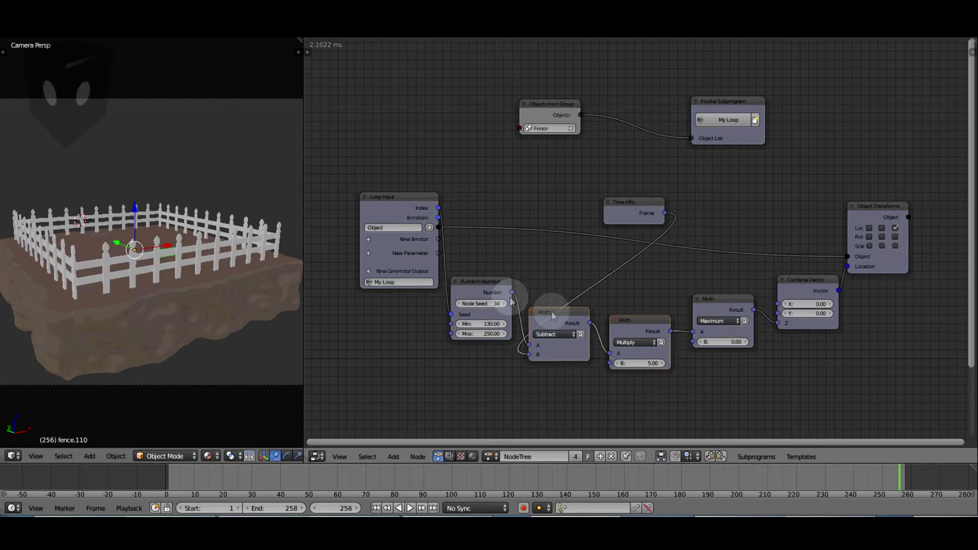
left_click(479, 284)
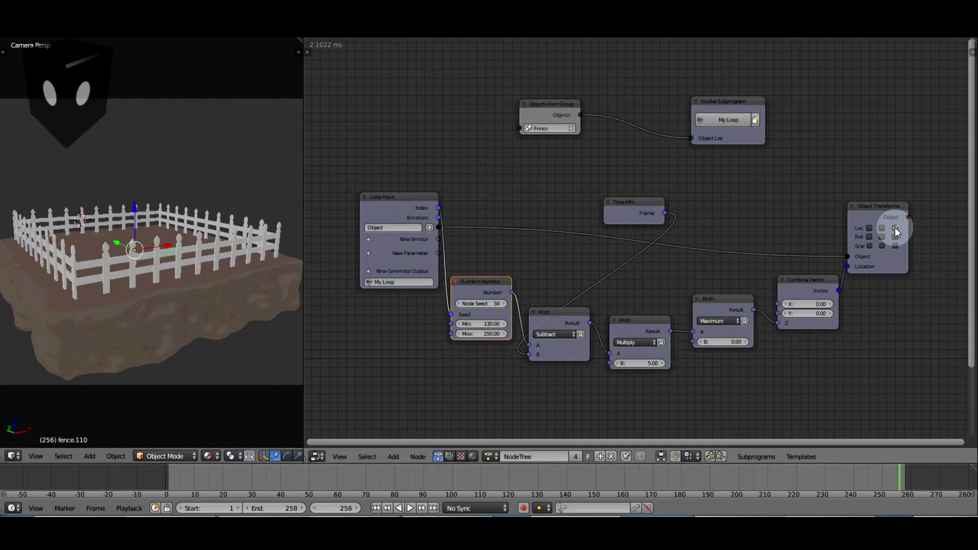
left_click(818, 281)
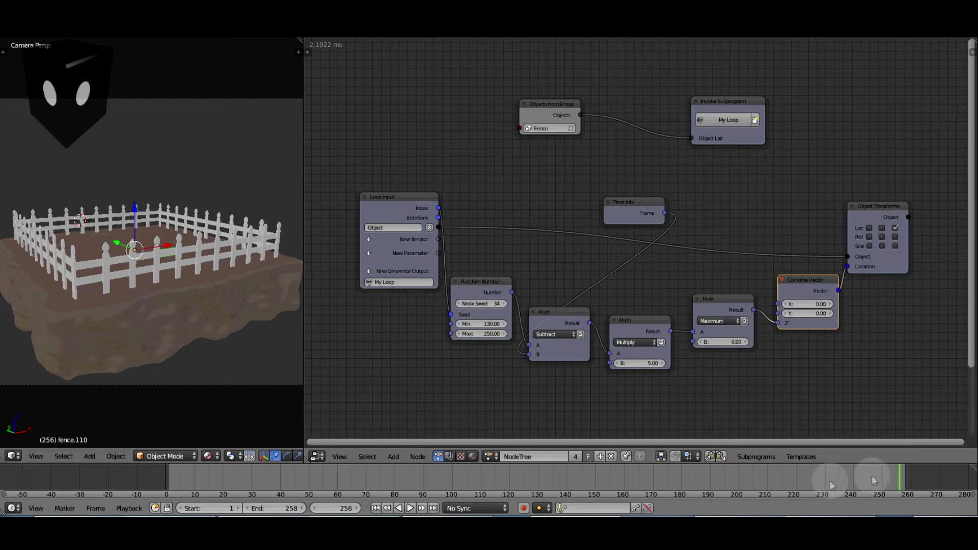
- Disconnect Random Number from Subtract's A input and move Time Info to the lower left
left_click_drag(897, 475, 613, 477)
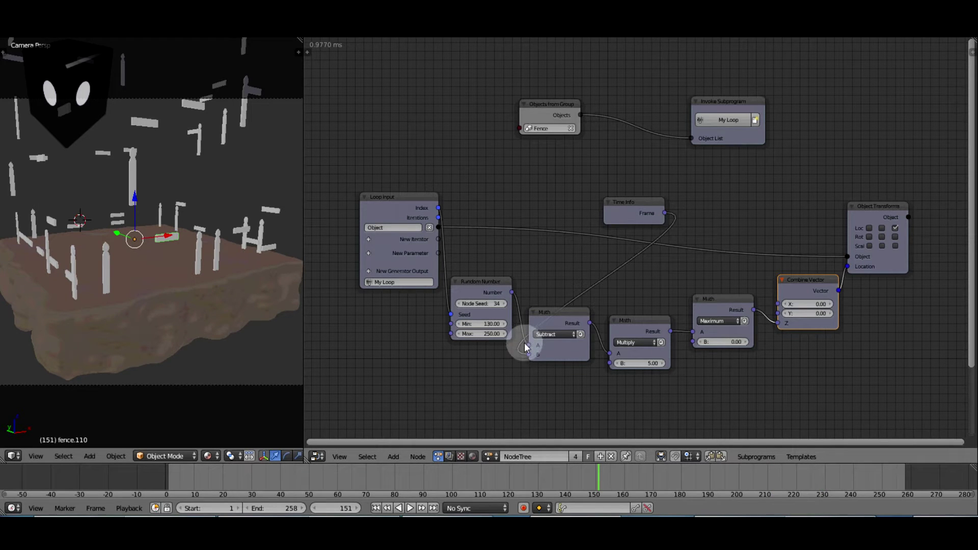
mouse_move(528, 345)
left_mouse_down()
mouse_move(522, 331)
mouse_move(530, 338)
left_mouse_up()
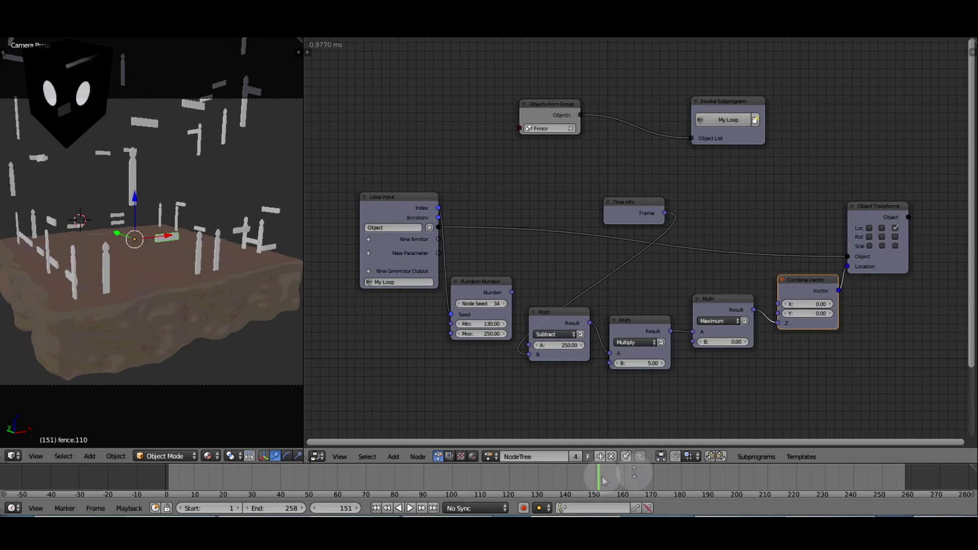
left_click_drag(603, 471, 885, 469)
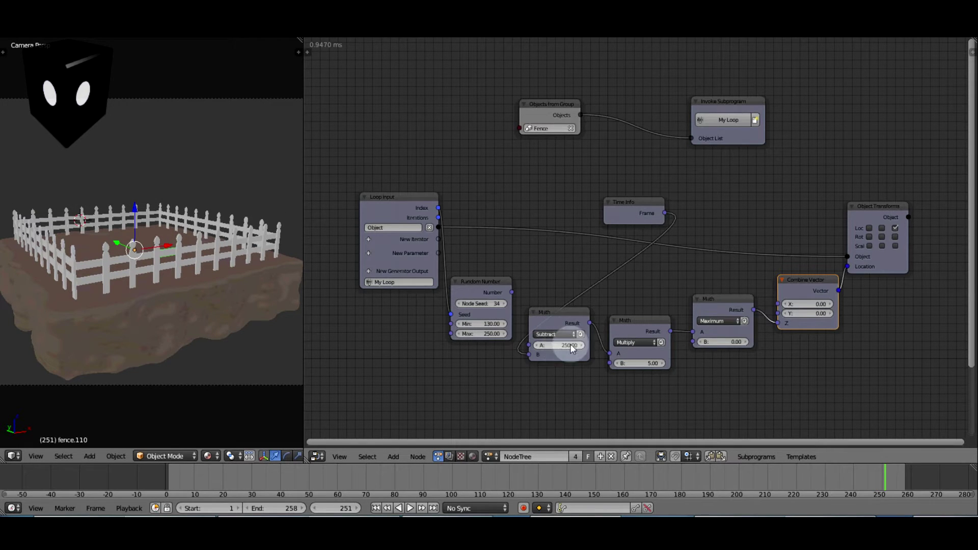
left_click_drag(641, 199, 369, 368)
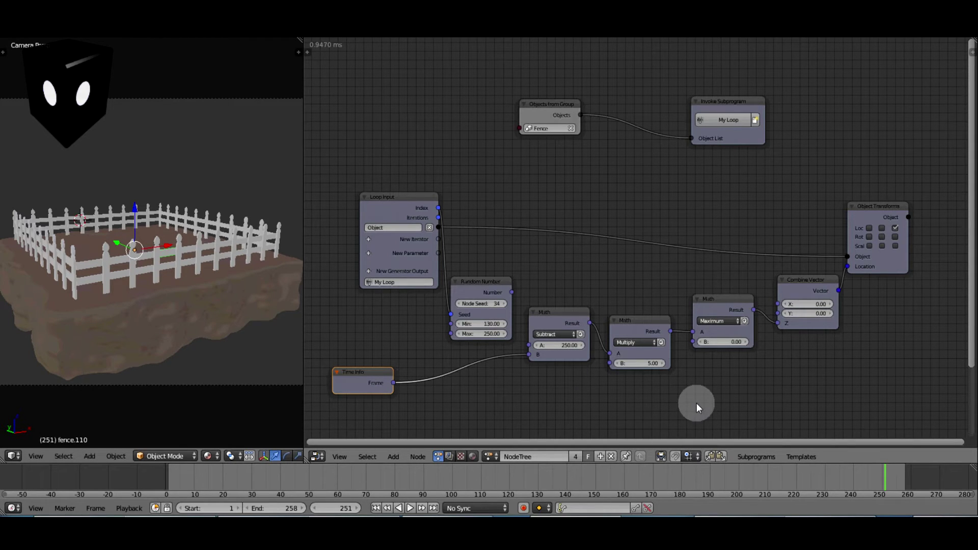
- Add a Debug node showing Subtract's Result and position it above the math nodes
key("ctrl+a")
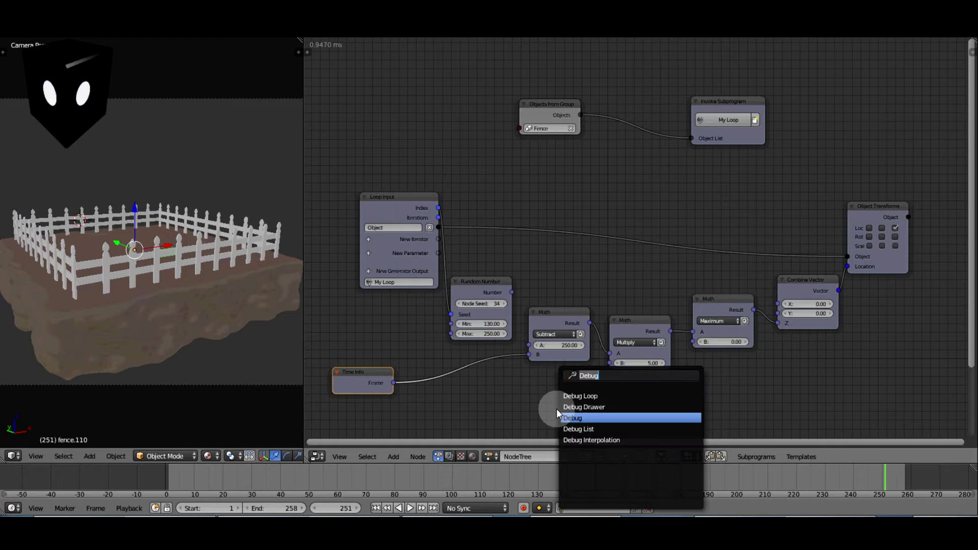
left_click(599, 412)
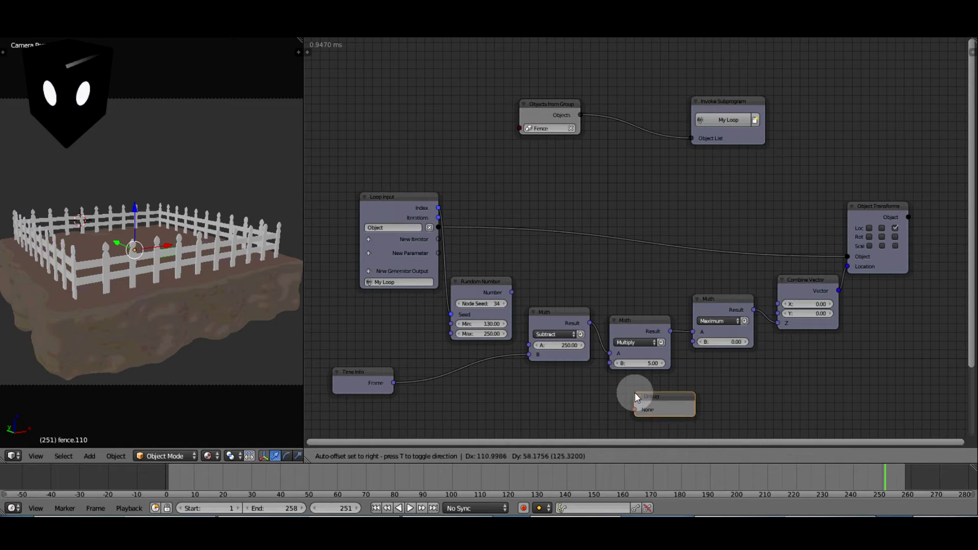
left_click(642, 391)
left_click_drag(635, 409, 590, 323)
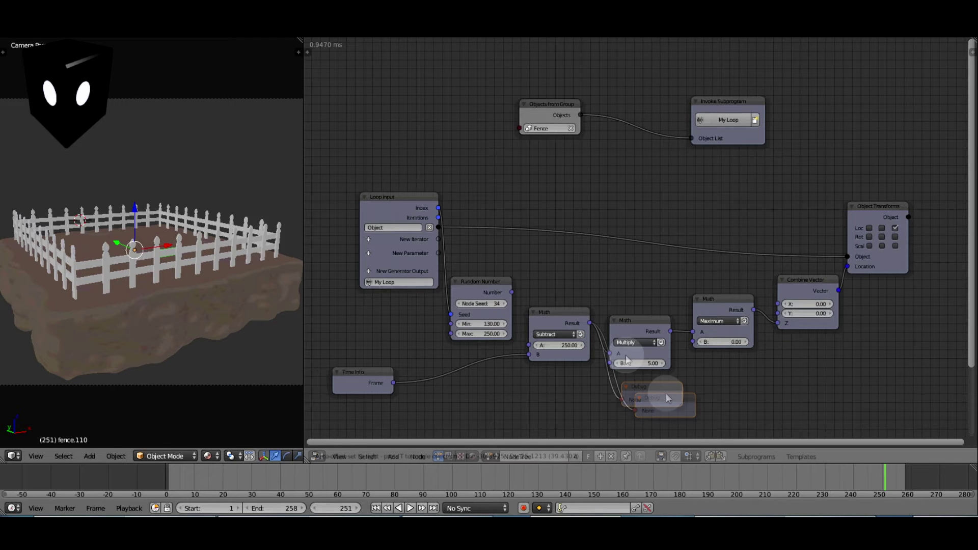
left_click_drag(666, 393, 634, 263)
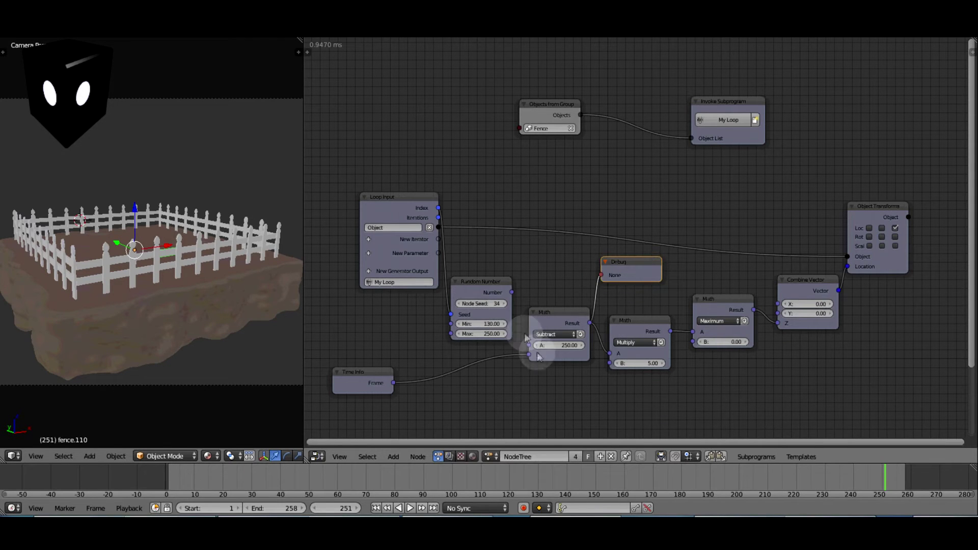
left_click_drag(892, 483, 278, 466)
left_click_drag(616, 260, 634, 267)
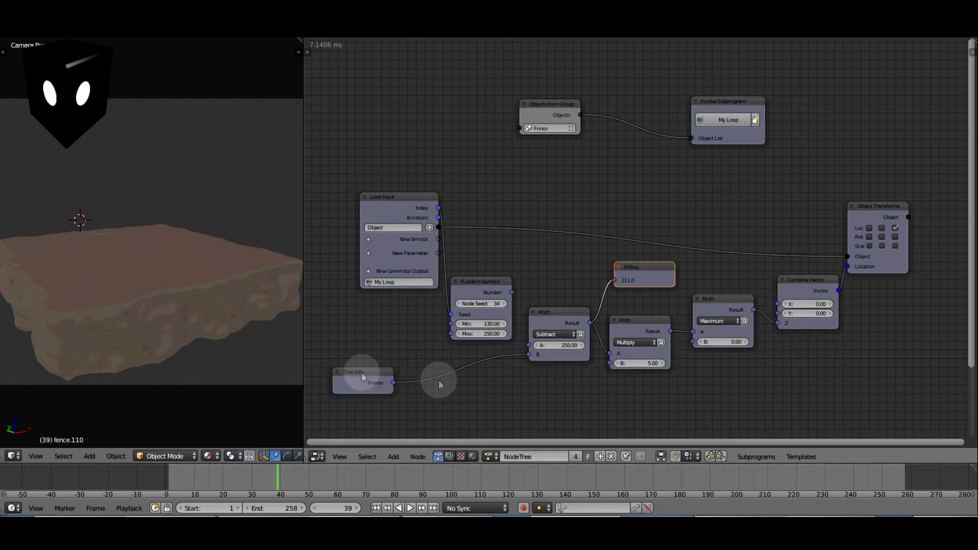
left_click(193, 479)
left_click_drag(192, 479, 171, 474)
key("alt+a")
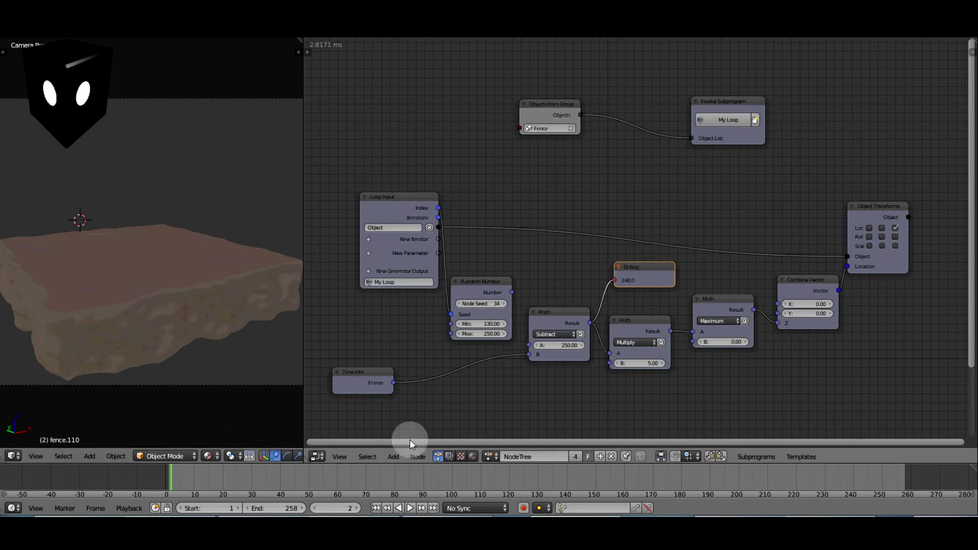
left_click_drag(179, 475, 883, 478)
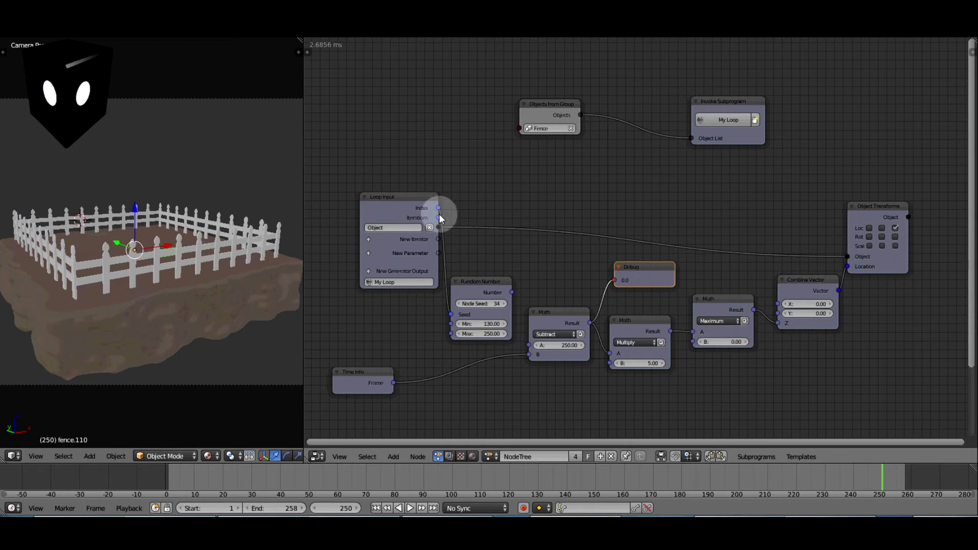
- Seed Random Number from the Loop Input Index, link its output to Subtract A, and preview frame 140
left_click_drag(438, 220, 438, 208)
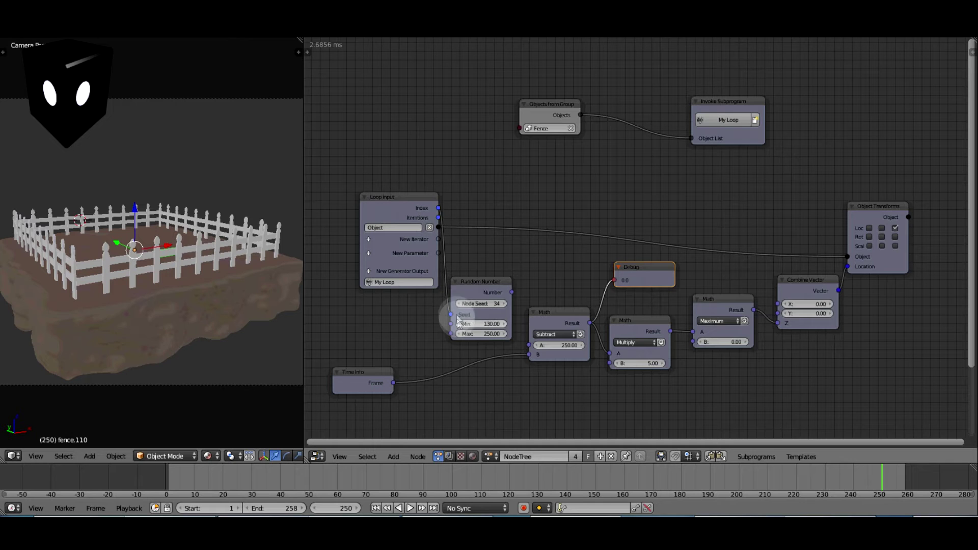
left_click(481, 338)
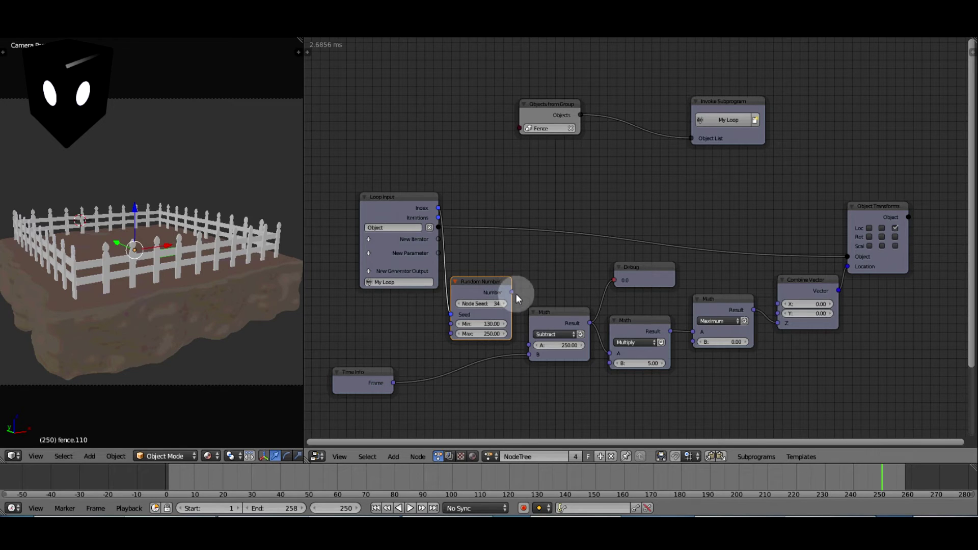
left_click_drag(511, 292, 529, 345)
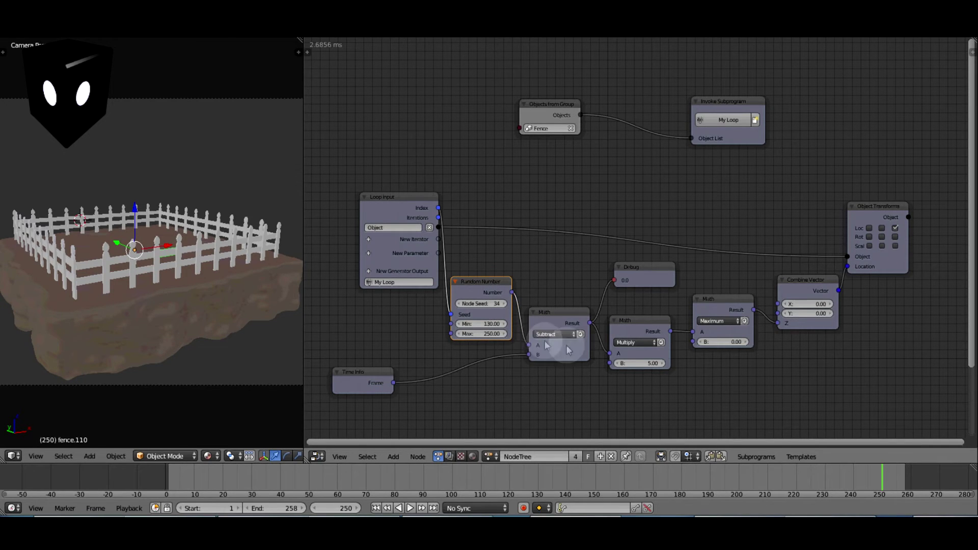
left_click_drag(449, 472, 577, 499)
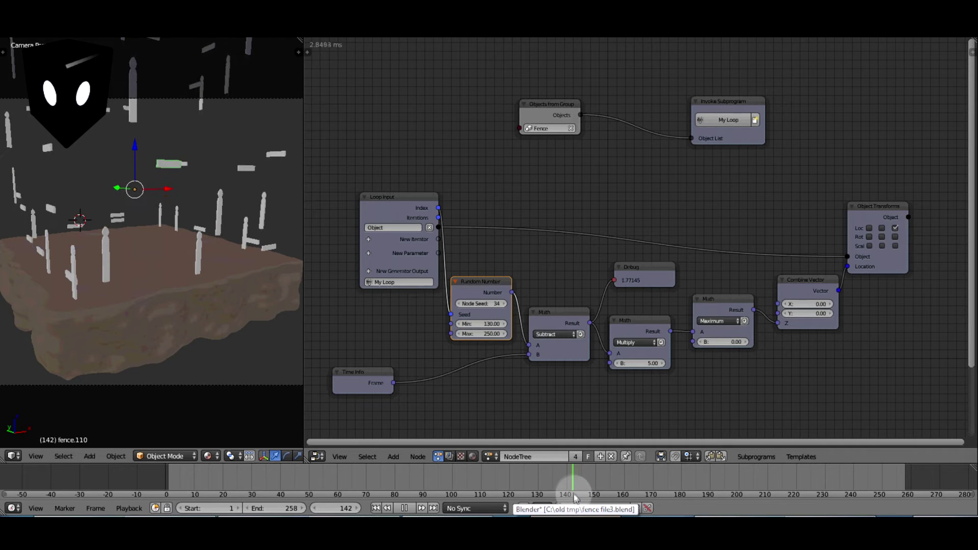
- Step to frames 140–141 while checking the Loop Input, Subtract and Multiply nodes
key("Left")
left_click(417, 243)
left_click(386, 195)
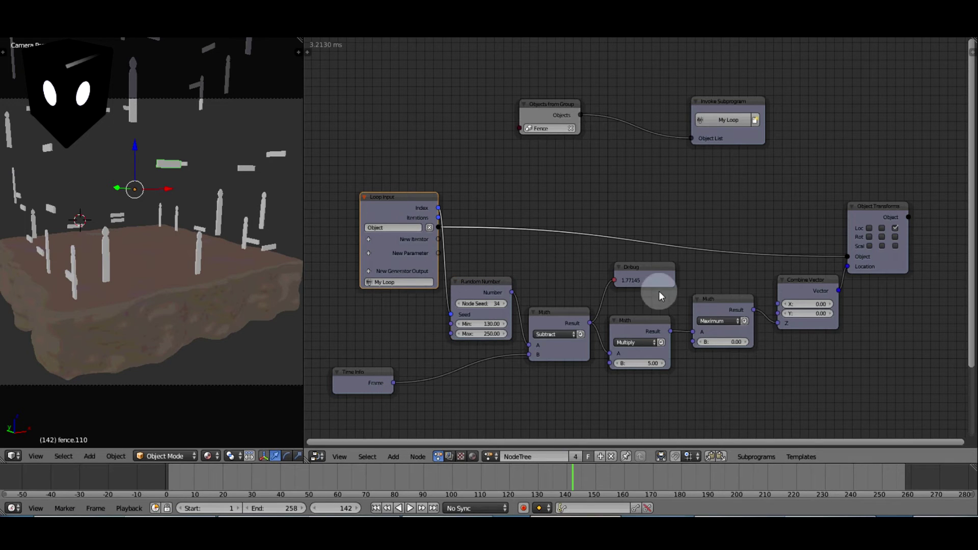
left_click(568, 473)
left_click_drag(567, 472, 570, 472)
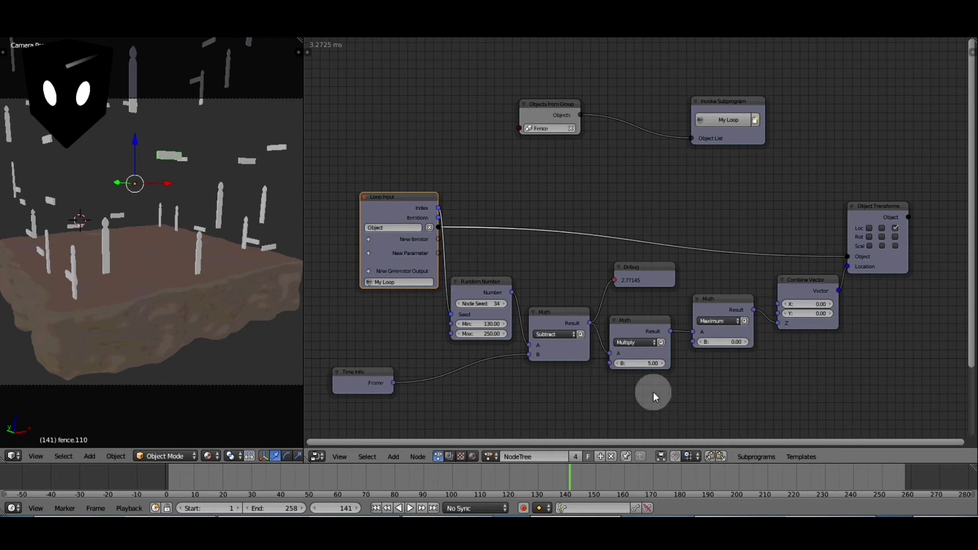
left_click(474, 285)
left_click(552, 319)
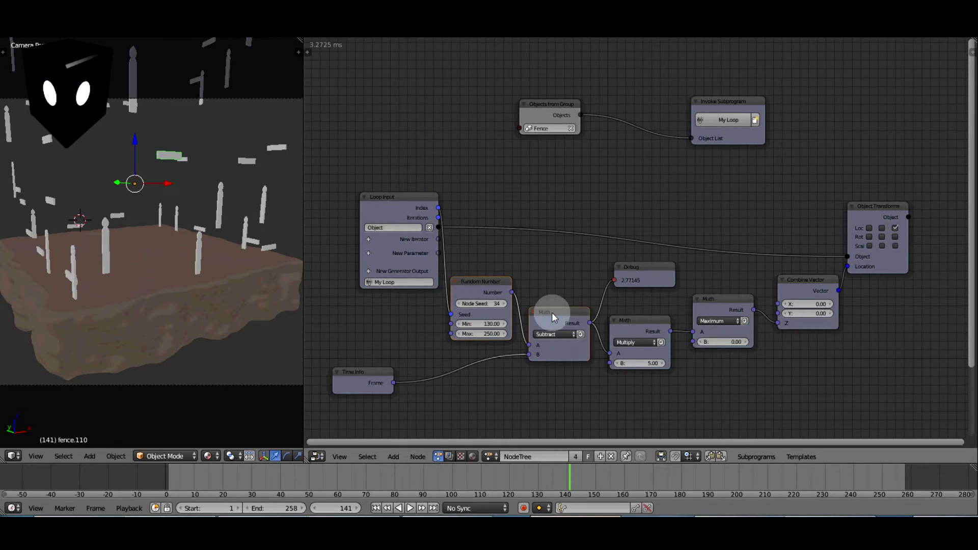
left_click(648, 320)
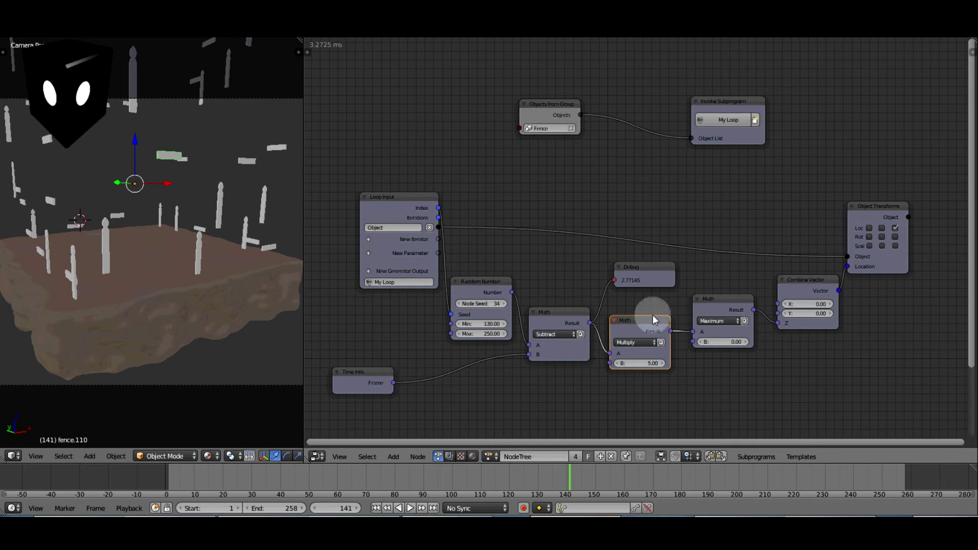
- Link Multiply's Result into Maximum's A input, replaying the animation to check pieces settling
left_click_drag(590, 323, 691, 328)
key("alt+shift+a")
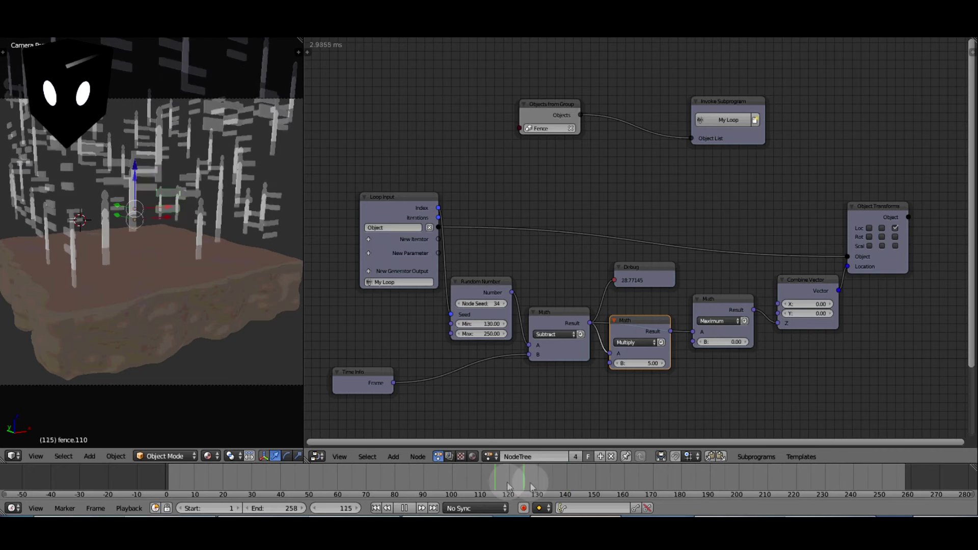
left_click_drag(336, 486, 473, 481)
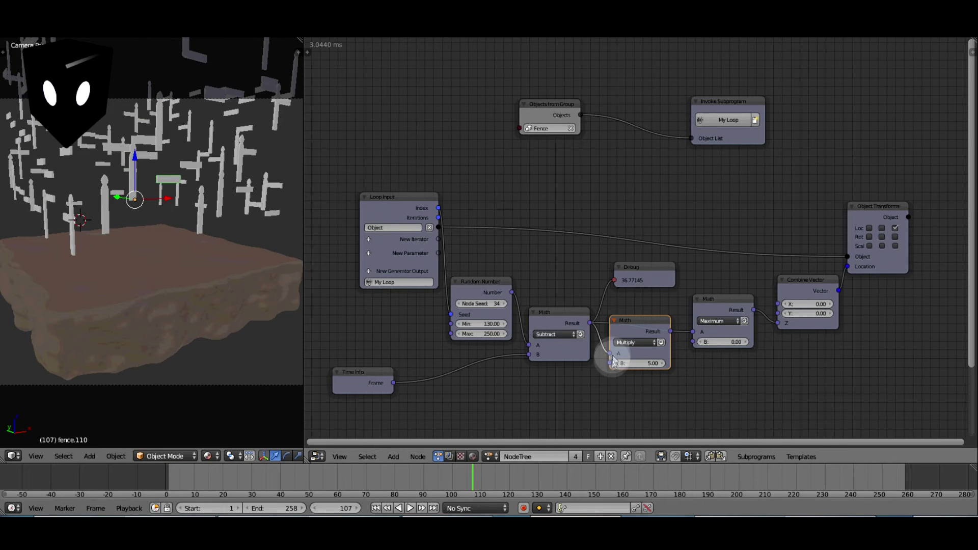
left_click_drag(590, 322, 641, 388)
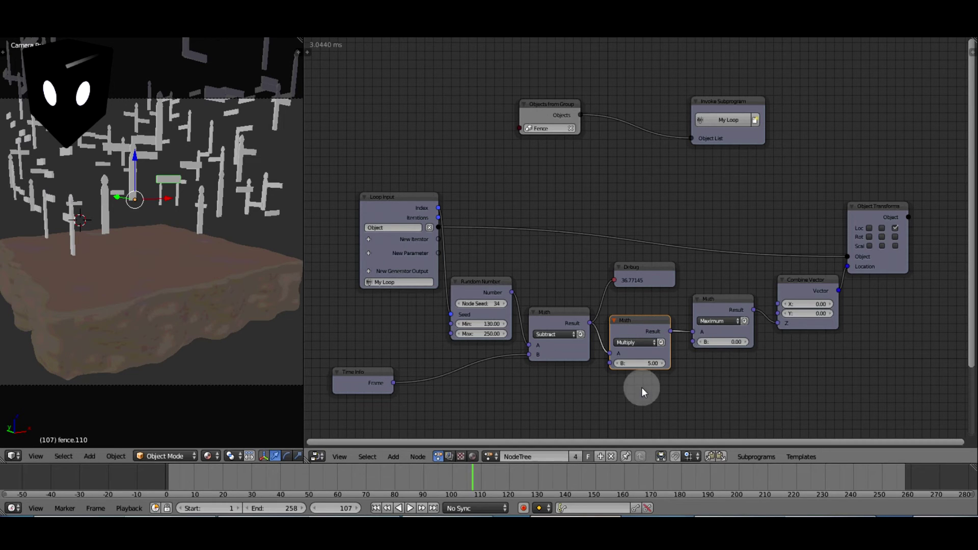
left_click(371, 454)
key("alt+a")
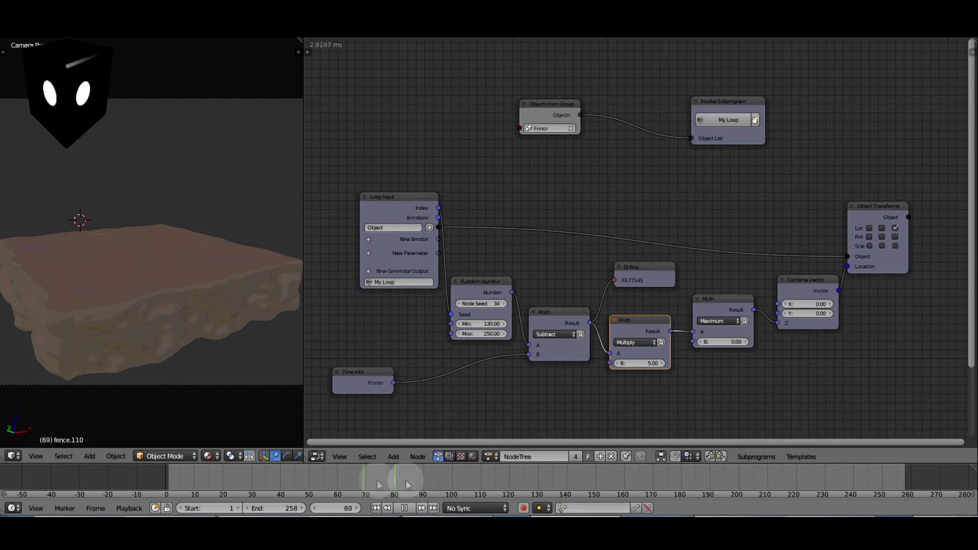
left_click_drag(458, 480, 789, 492)
left_click(720, 307)
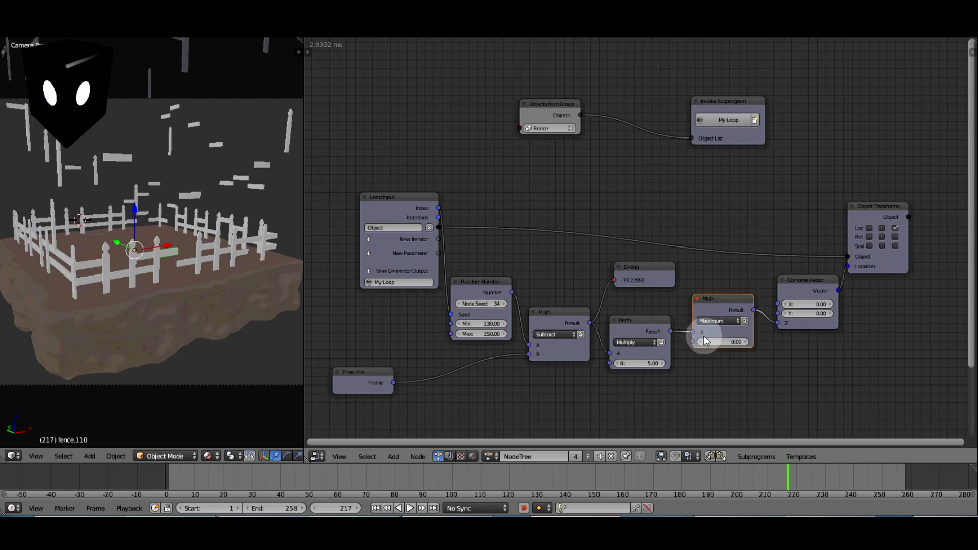
left_click_drag(688, 332, 778, 323)
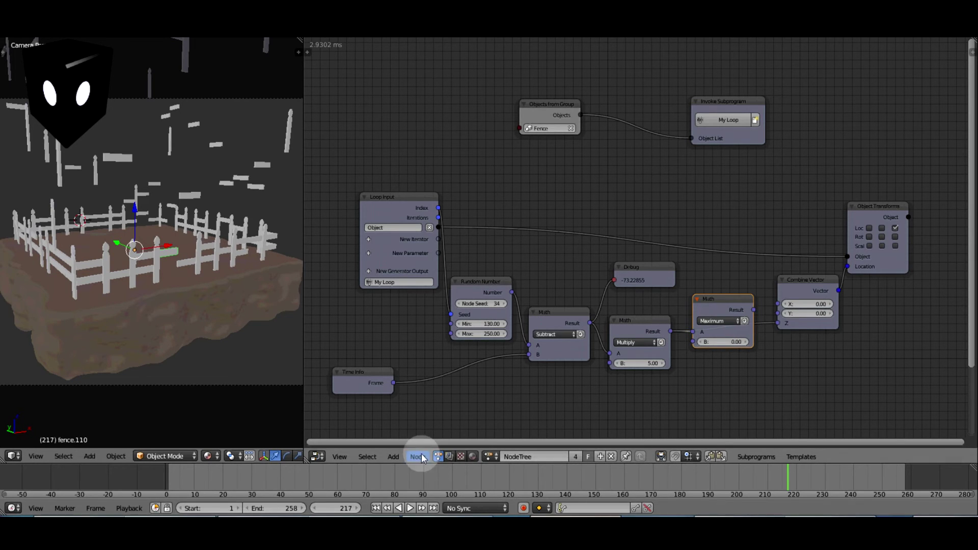
left_click(353, 471)
key("alt+a")
left_click_drag(417, 481, 790, 474)
key("alt+a")
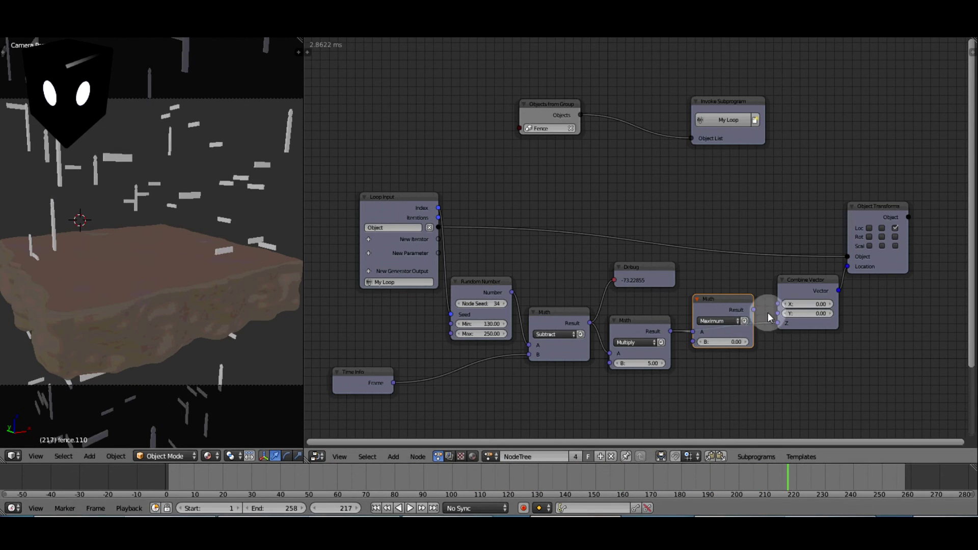
left_click_drag(754, 310, 779, 323)
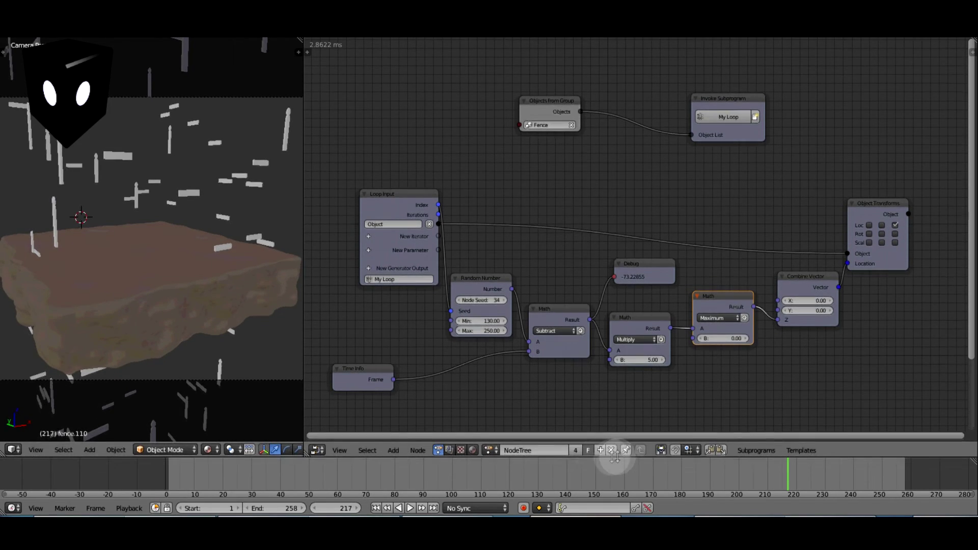
left_click(562, 478)
key("alt+a")
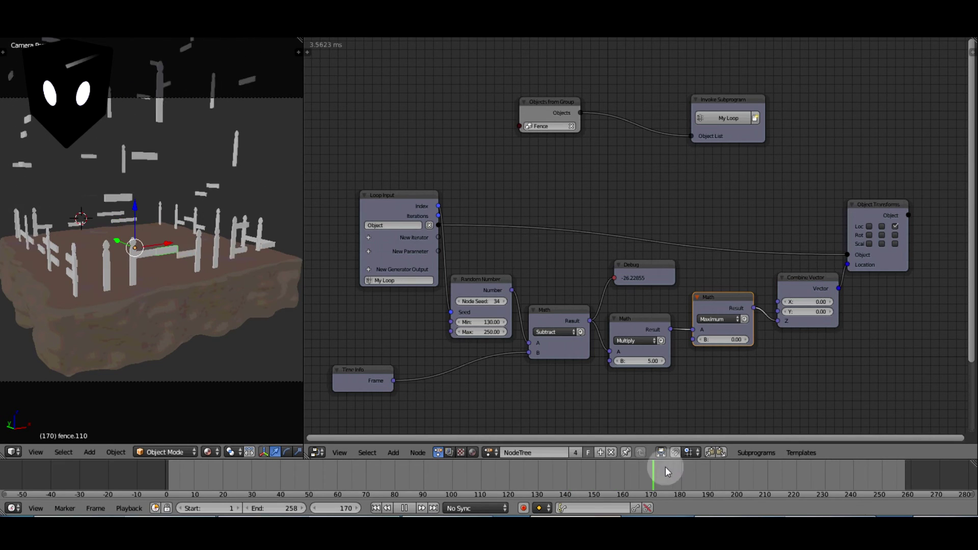
mouse_move(787, 463)
left_mouse_down()
mouse_move(845, 468)
mouse_move(756, 463)
mouse_move(696, 497)
mouse_move(621, 494)
left_mouse_up()
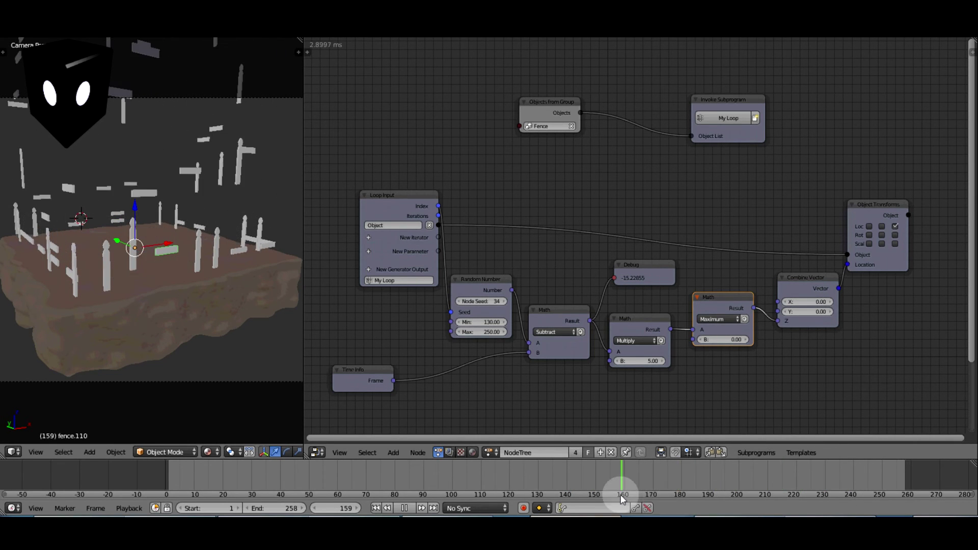
key("alt+a")
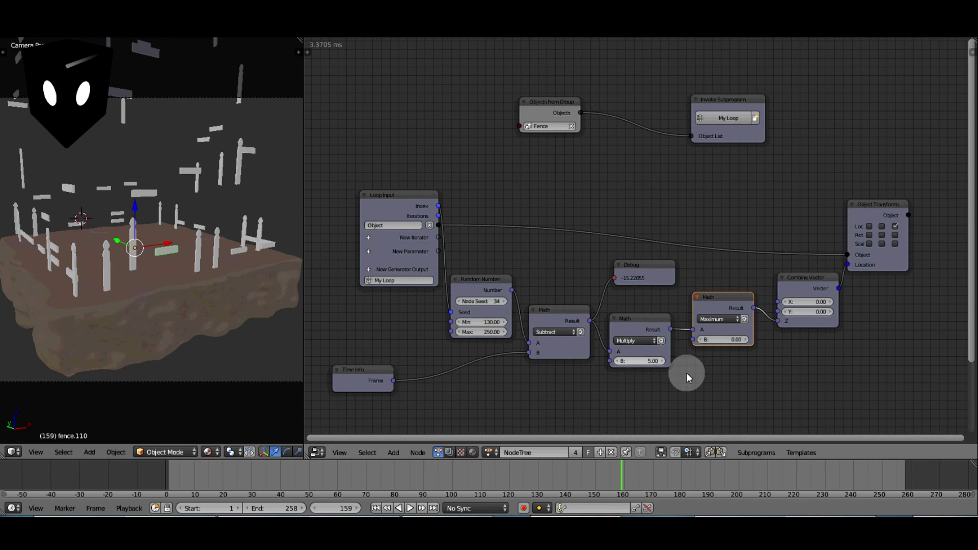
- Duplicate Random Number with Min 5, seed it from the loop Index, and feed Multiply's B input
left_click(641, 362)
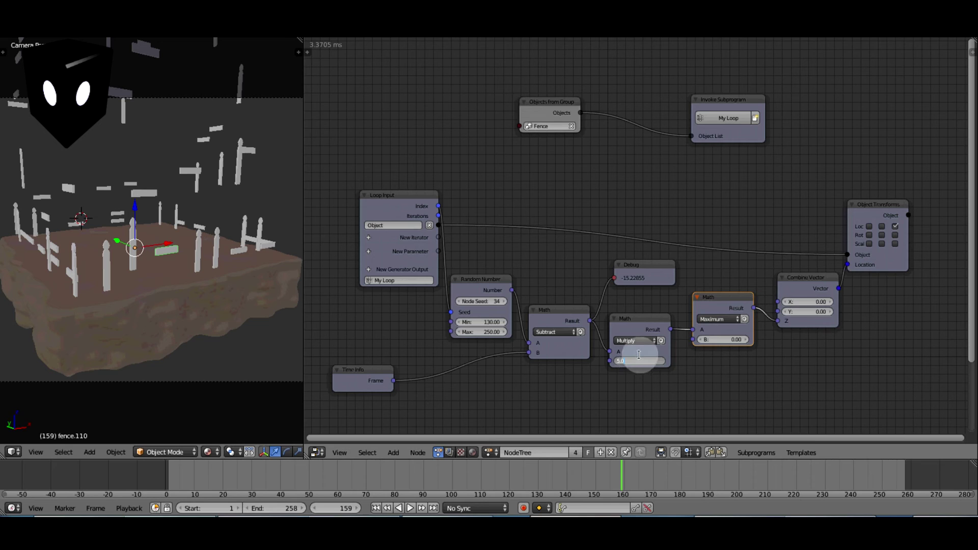
left_click(471, 282)
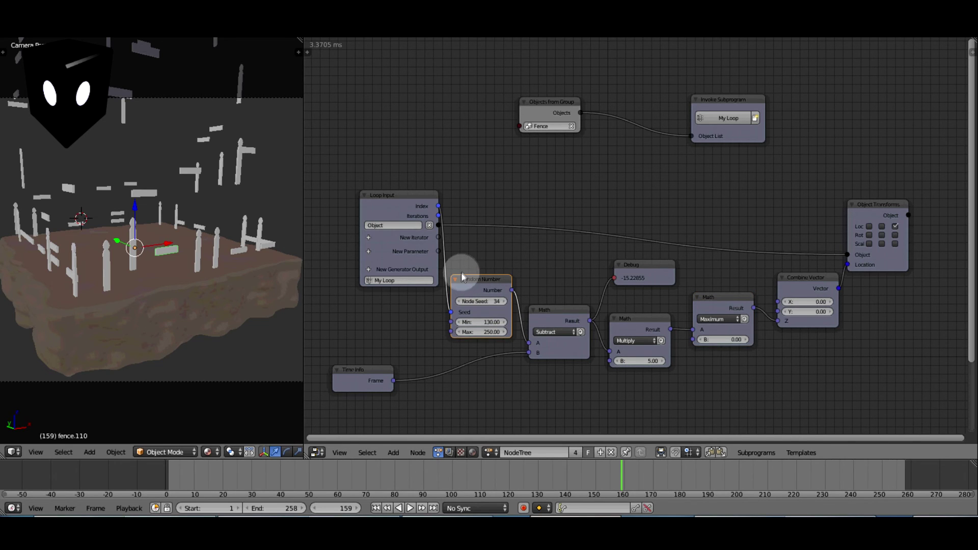
key("shift+d")
left_click(643, 163)
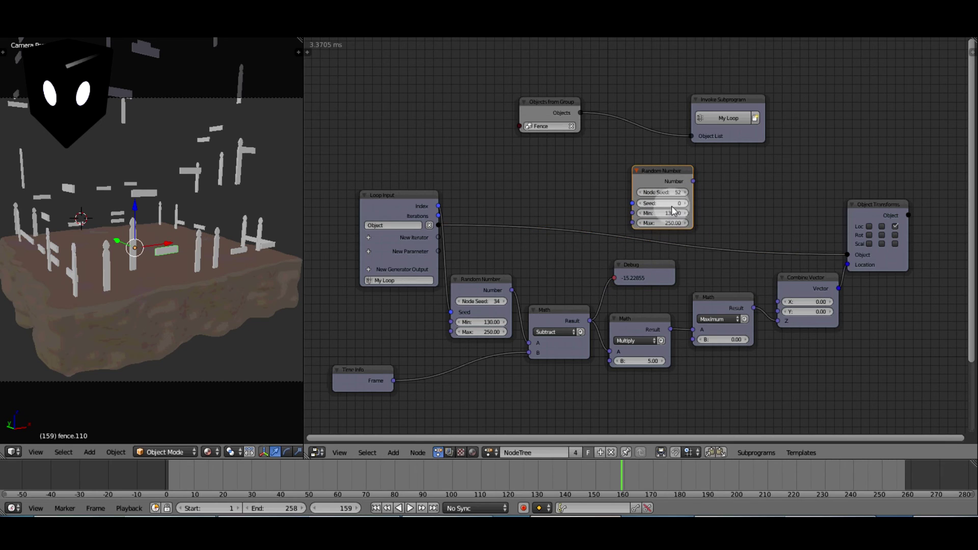
left_click(669, 213)
type("5")
key("Return")
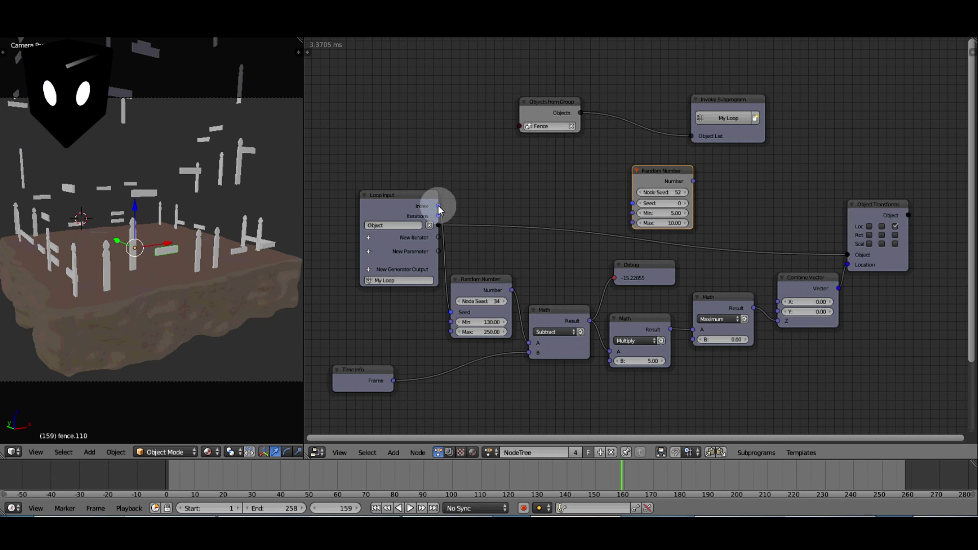
left_click_drag(439, 206, 633, 204)
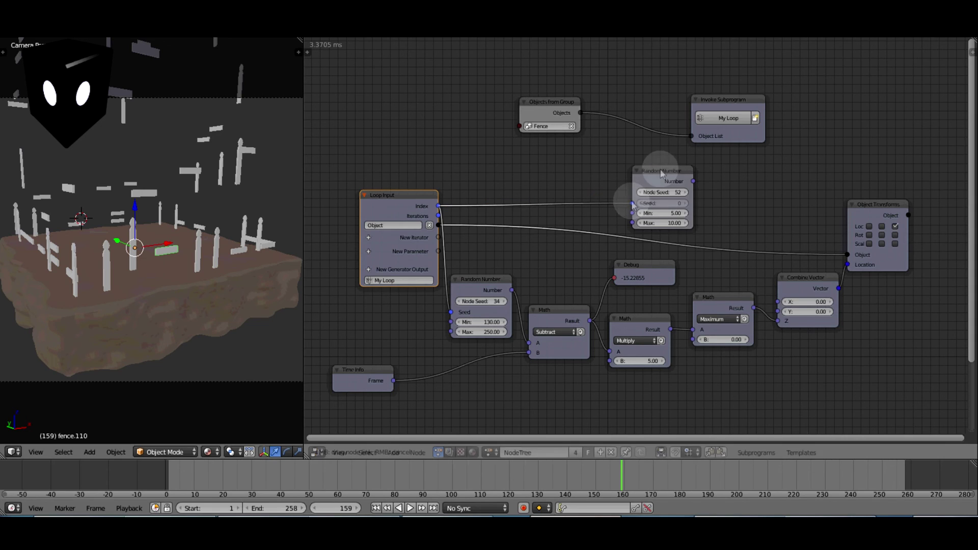
left_click_drag(661, 172, 611, 361)
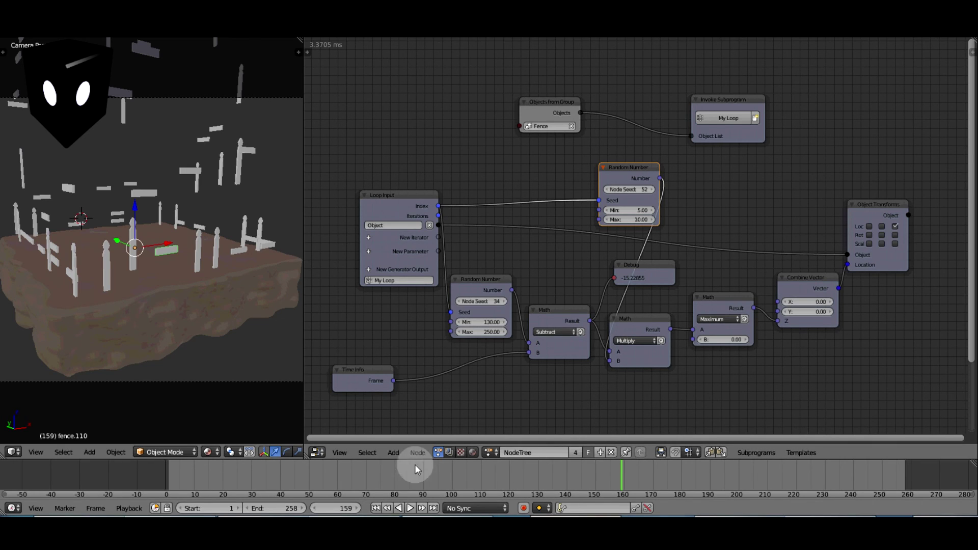
- Replay from frame 80 to watch pieces land, then move Debug just below the second Random Number node
left_click_drag(377, 475, 396, 482)
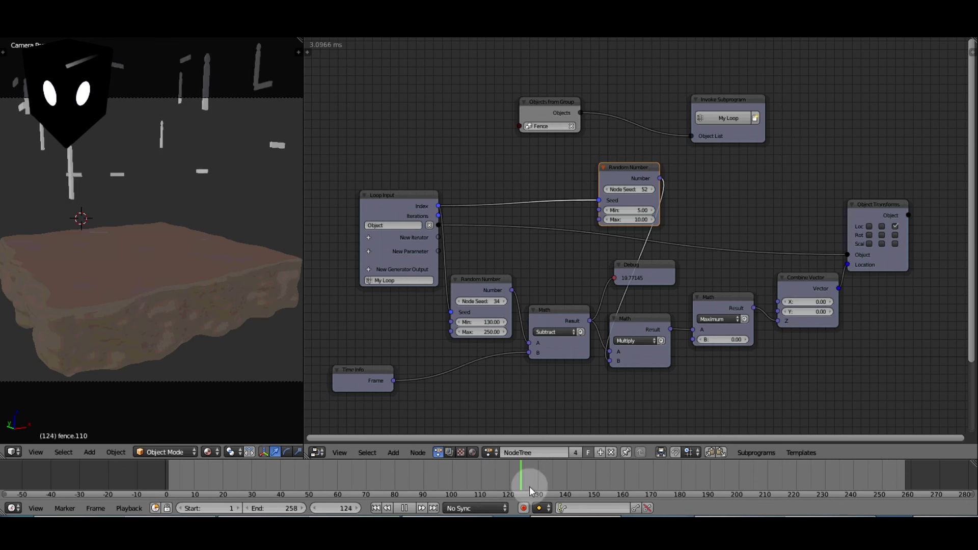
left_click_drag(606, 488, 693, 463)
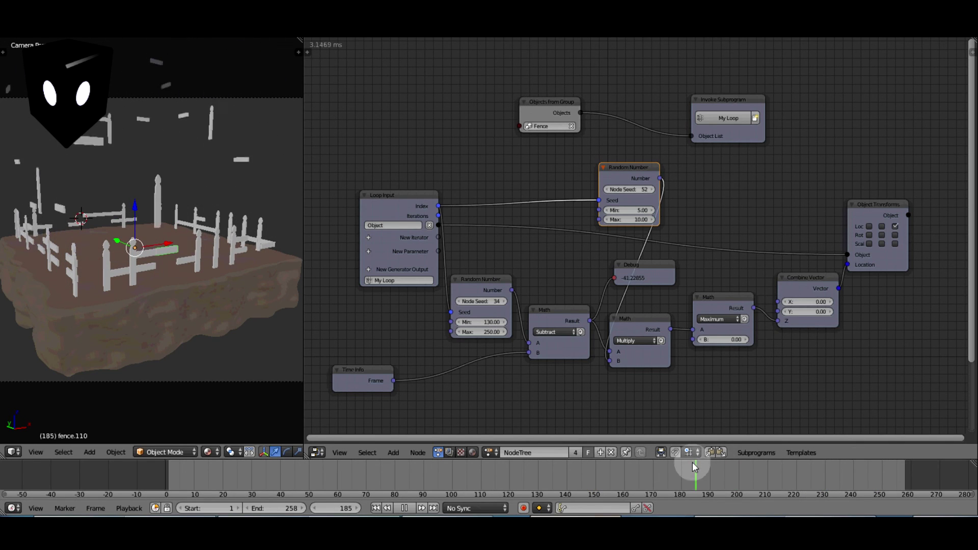
left_click_drag(645, 261, 626, 232)
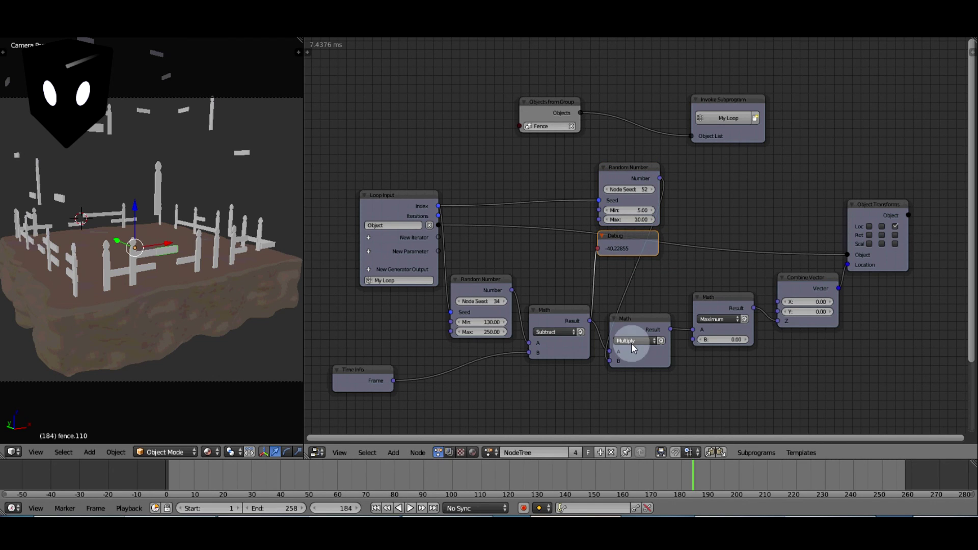